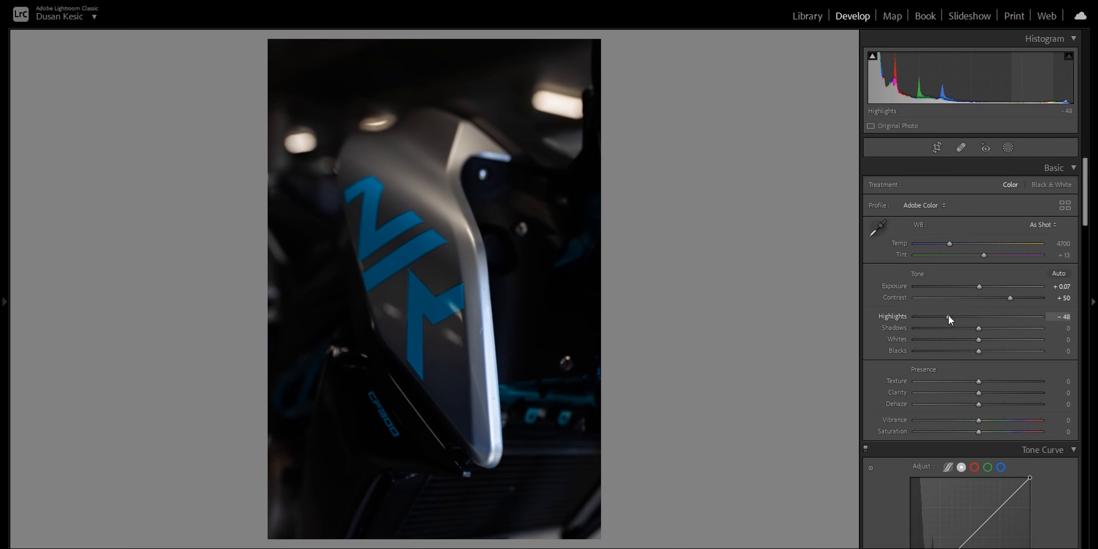
# - Set the basic tone values to Highlights -50, Shadows +70 and Whites +20
pyautogui.moveTo(947, 316); pyautogui.dragTo(947, 316)
pyautogui.moveTo(981, 328); pyautogui.dragTo(1025, 330)
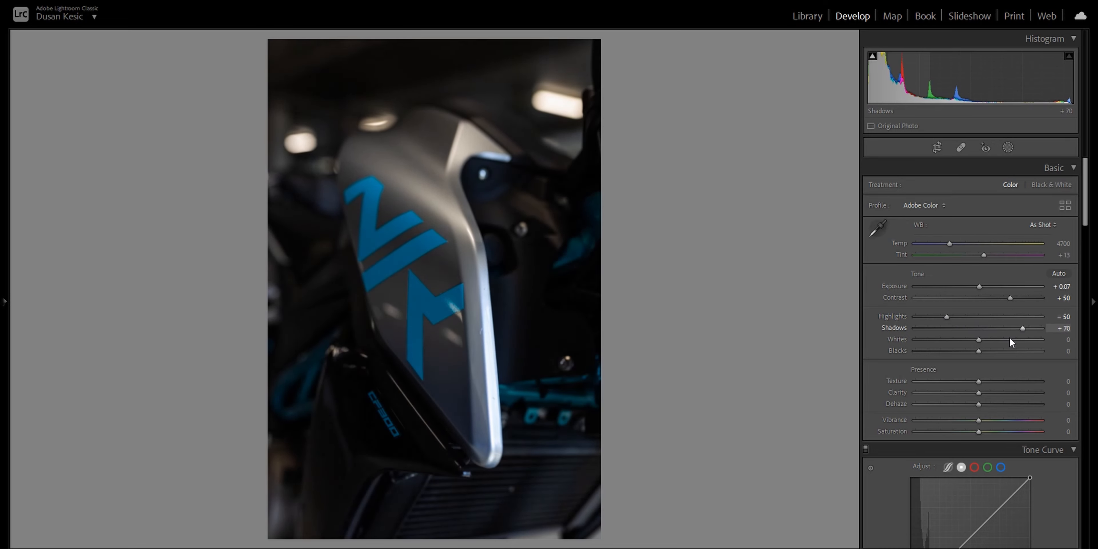
pyautogui.moveTo(979, 339); pyautogui.dragTo(993, 339)
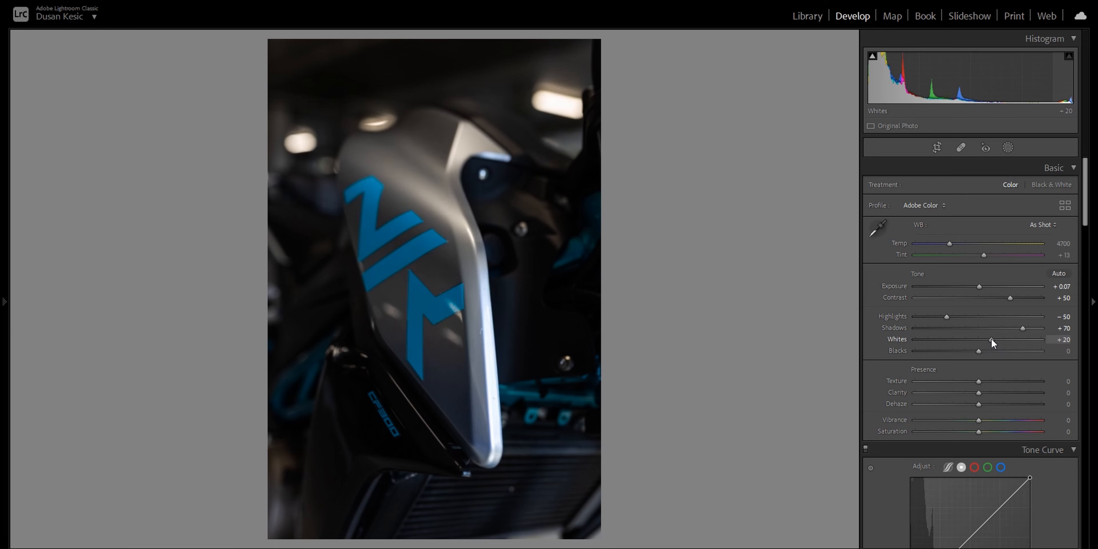
pyautogui.moveTo(990, 339); pyautogui.dragTo(991, 339)
# - Set the presence values to Texture +20, Clarity +40, Dehaze -50, Vibrance +20 and Saturation -50
pyautogui.moveTo(979, 381); pyautogui.dragTo(991, 382)
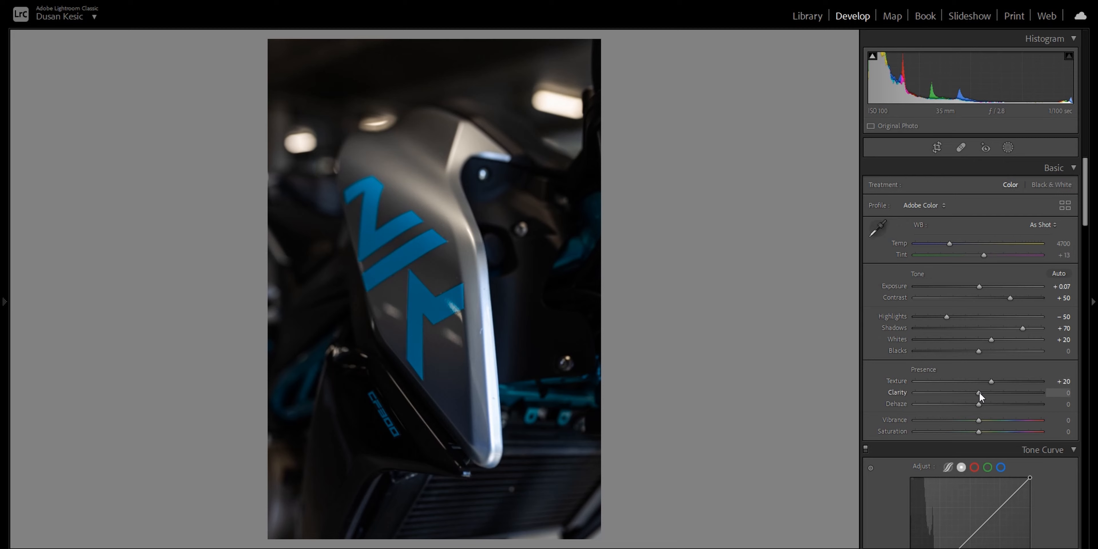
pyautogui.moveTo(980, 392); pyautogui.dragTo(1004, 392)
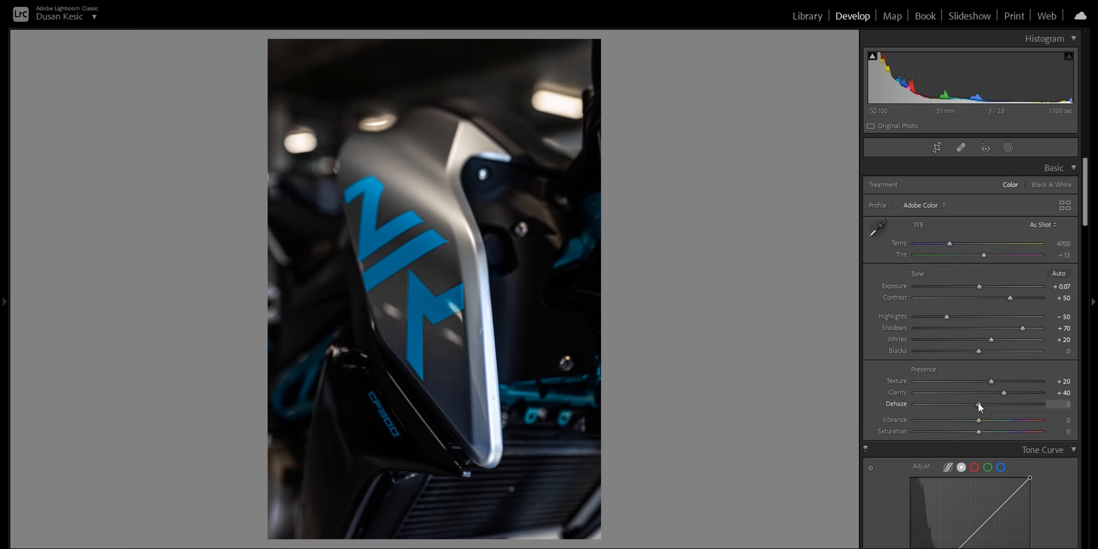
pyautogui.moveTo(979, 404); pyautogui.dragTo(947, 404)
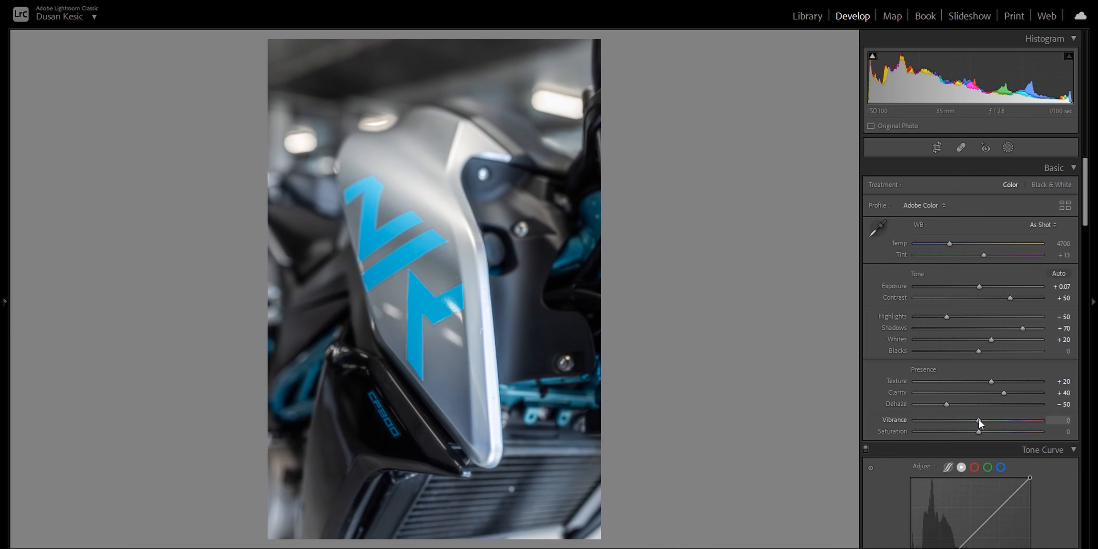
pyautogui.moveTo(981, 419); pyautogui.dragTo(949, 429)
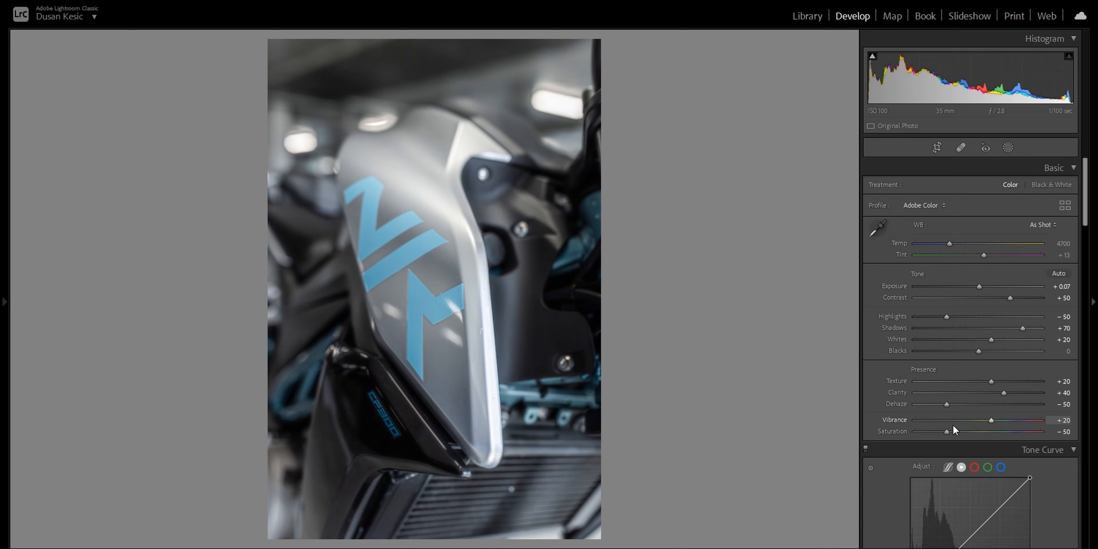
# - Add four control points along the diagonal of the point tone curve, spread from the shadows to the highlights
pyautogui.scroll(-5, 932, 400)
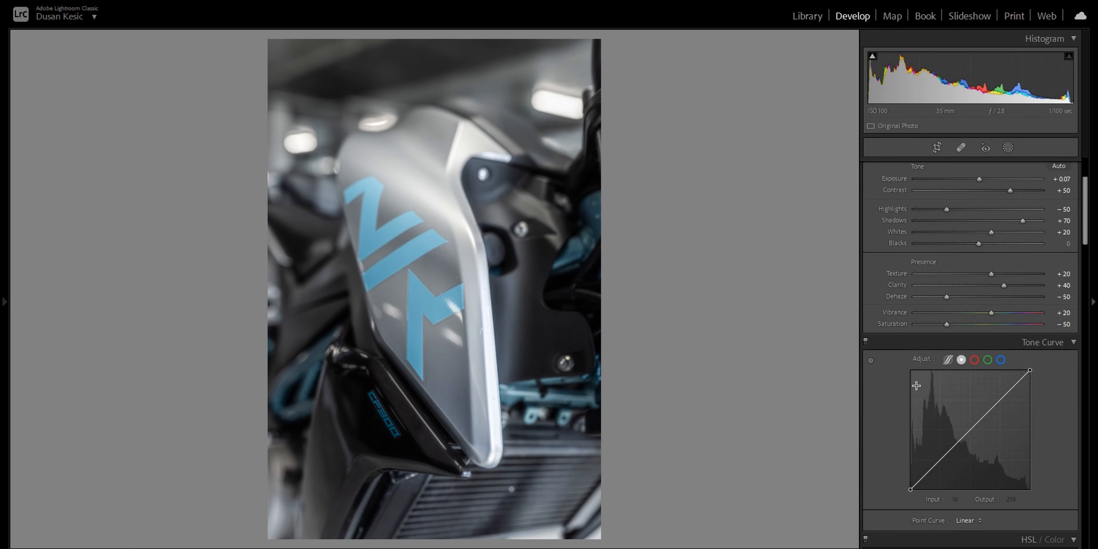
pyautogui.click(928, 365)
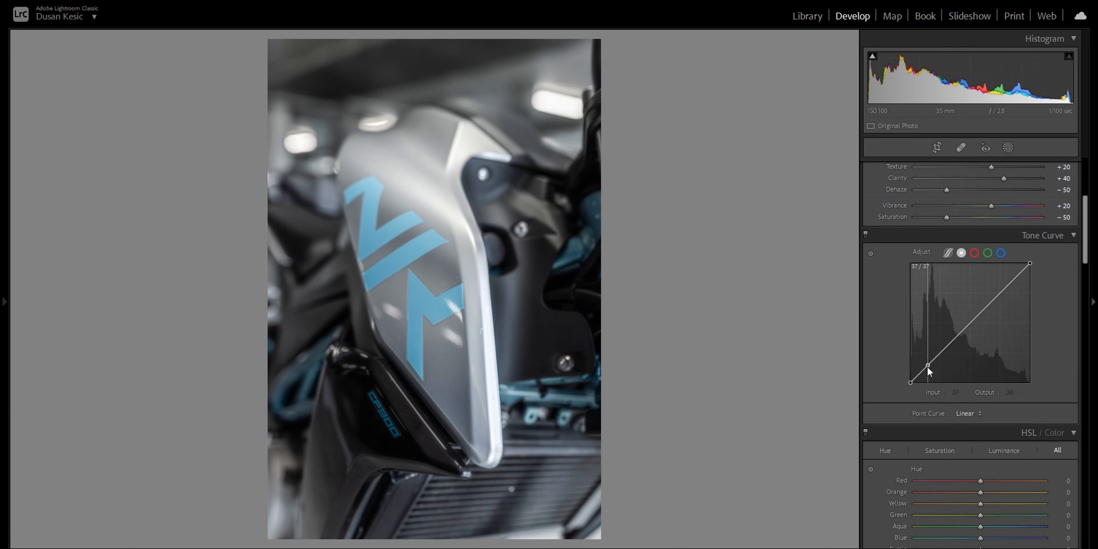
pyautogui.click(946, 350)
pyautogui.click(976, 320)
pyautogui.click(1001, 295)
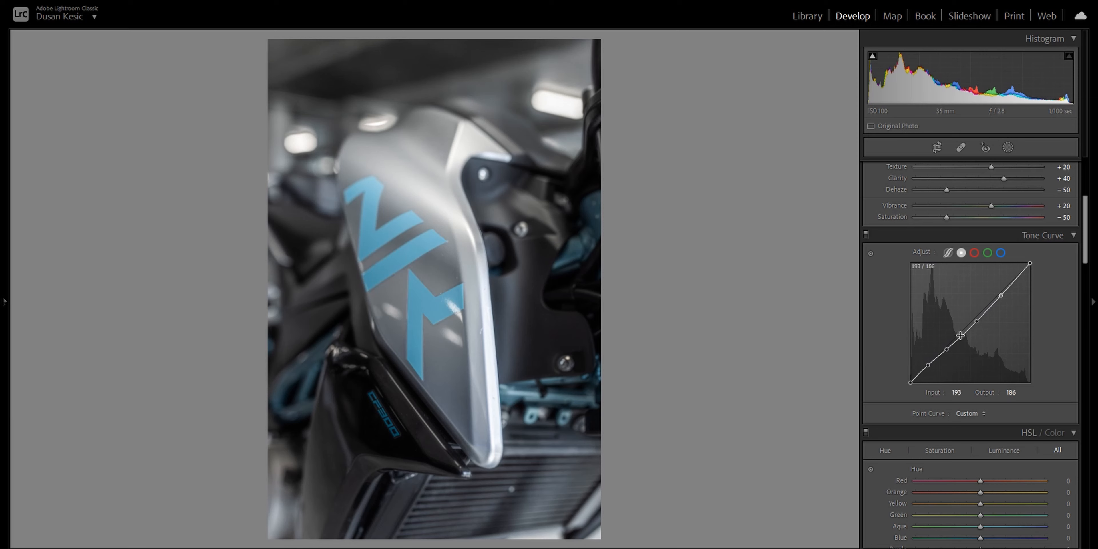
# - Lift the black end point of the tone curve to input 0, output 10
pyautogui.moveTo(910, 383); pyautogui.dragTo(911, 379)
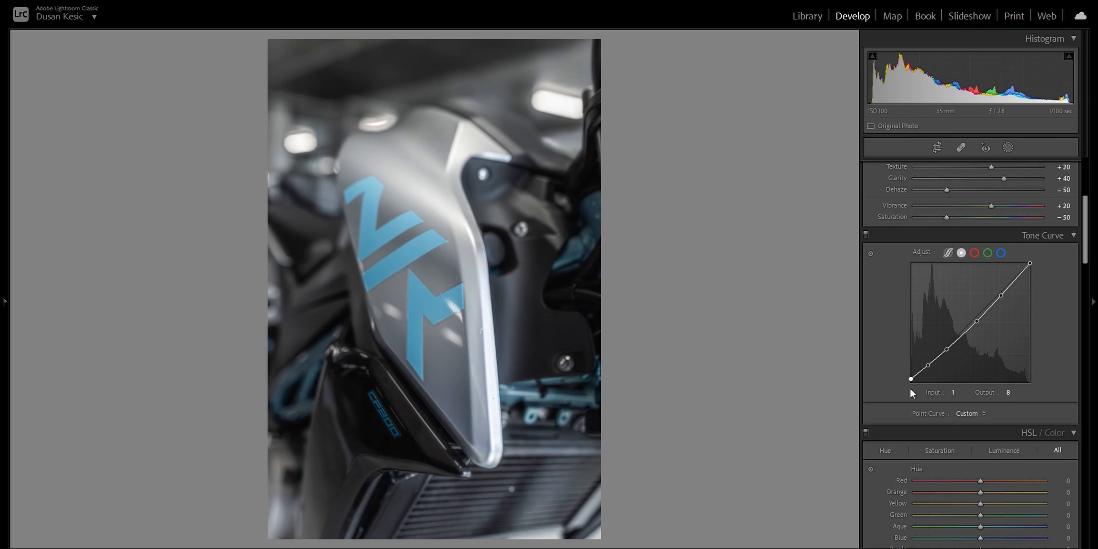
pyautogui.click(951, 393)
pyautogui.write('0')
pyautogui.press('Tab')
pyautogui.write('10')
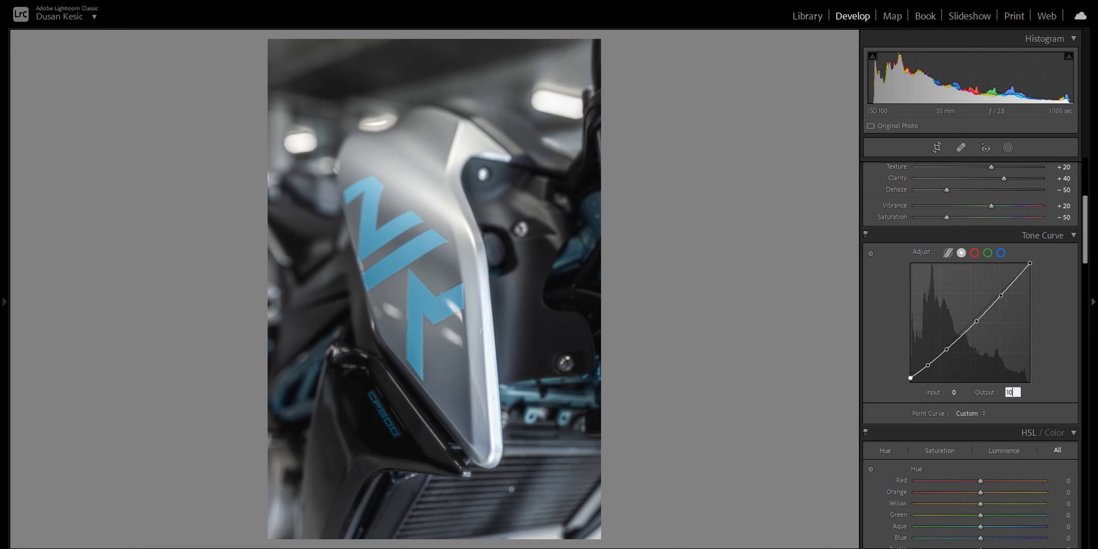
pyautogui.press('Return')
# - Set the tone curve's lowest added shadow point to input 36, output 34
pyautogui.click(928, 366)
pyautogui.click(957, 392)
pyautogui.write('36')
pyautogui.press('Tab')
pyautogui.write('34')
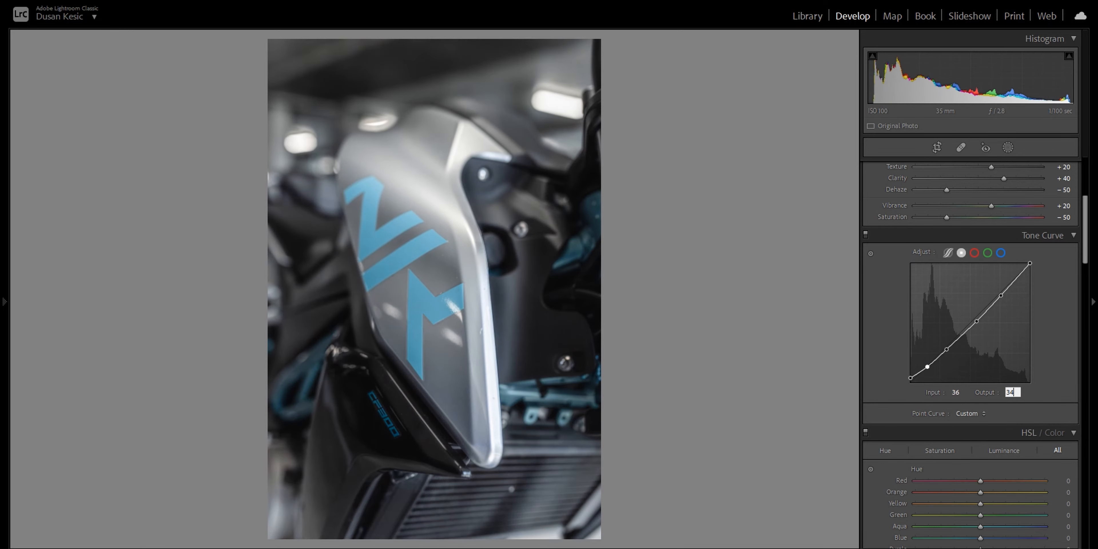
pyautogui.press('Return')
# - Set the second added point of the tone curve to input 57, output 60
pyautogui.click(947, 349)
pyautogui.click(955, 392)
pyautogui.write('57')
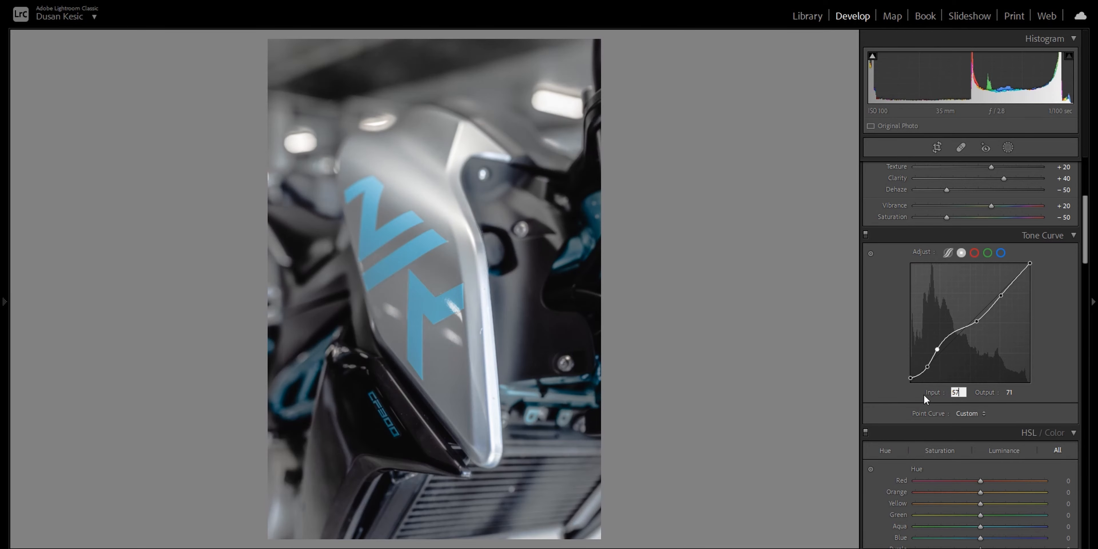
pyautogui.press('Tab')
pyautogui.write('60')
pyautogui.press('Return')
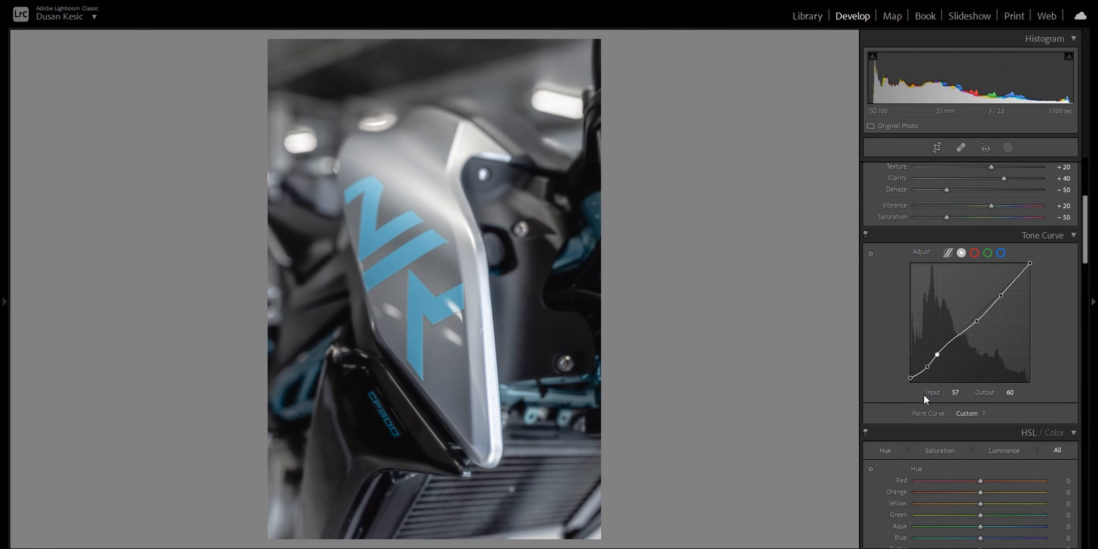
# - Set the tone curve's midtone point to input 120, output 138
pyautogui.click(976, 321)
pyautogui.click(957, 392)
pyautogui.click(958, 393)
pyautogui.write('120')
pyautogui.press('Tab')
pyautogui.write('138')
pyautogui.press('Return')
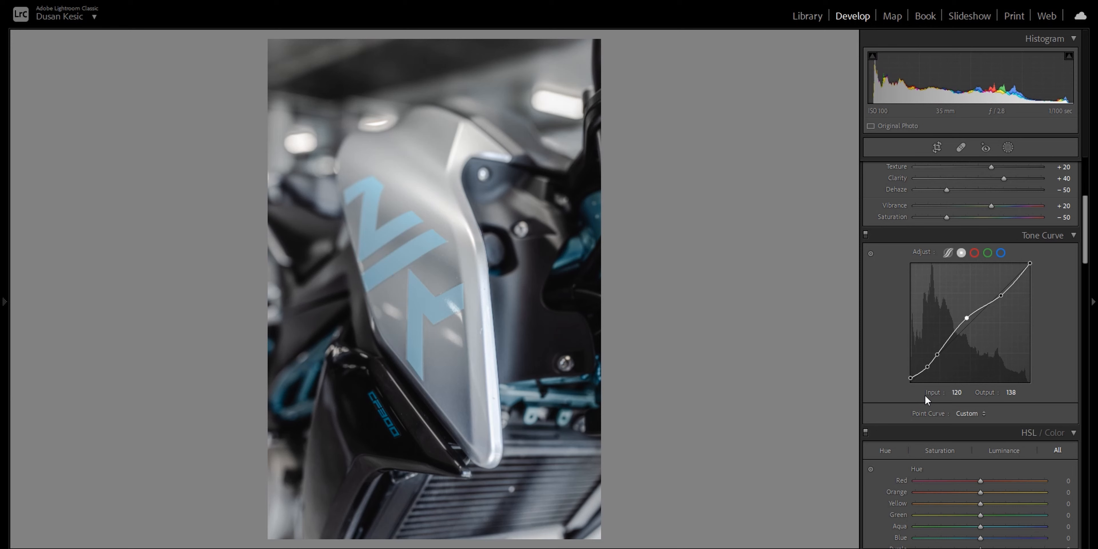
# - Set the tone curve's added highlight point to input 190, output 208
pyautogui.click(1001, 296)
pyautogui.click(957, 392)
pyautogui.write('19')
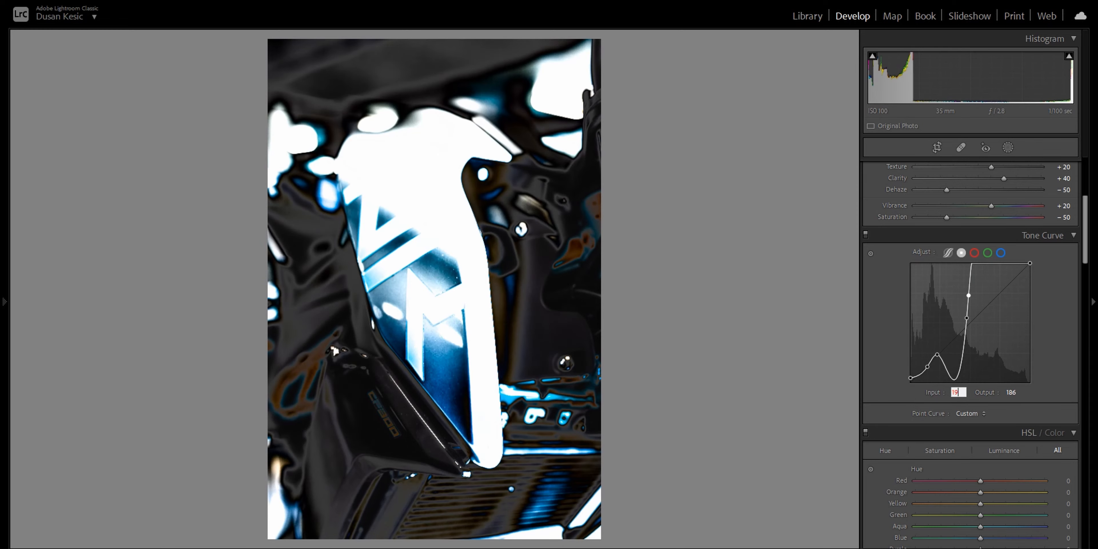
pyautogui.write('0')
pyautogui.press('Tab')
pyautogui.write('208')
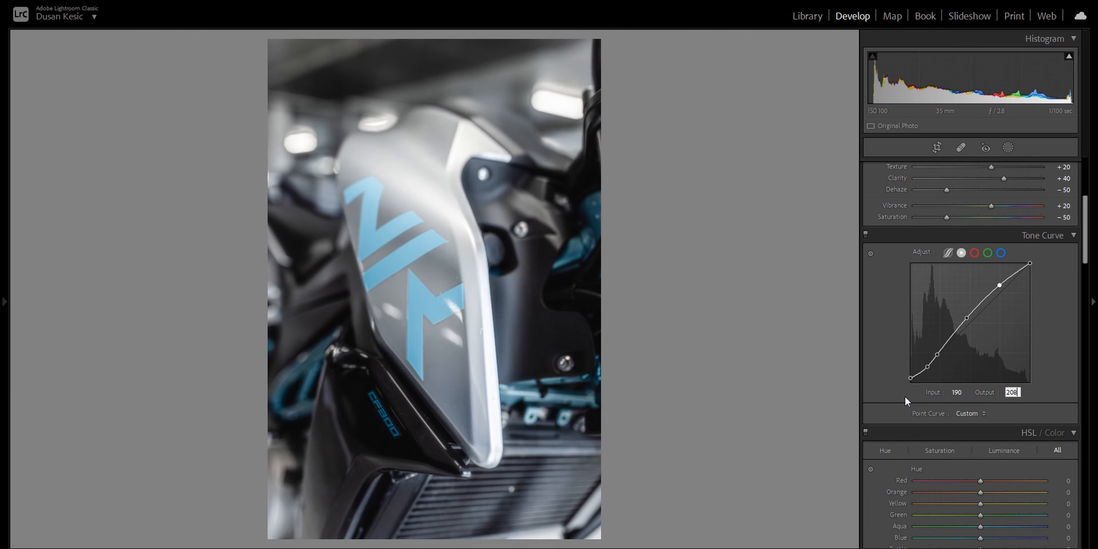
pyautogui.press('Return')
# - Shift the HSL hues to Orange -20, Blue -20 and Purple -100
pyautogui.scroll(-5, 893, 392)
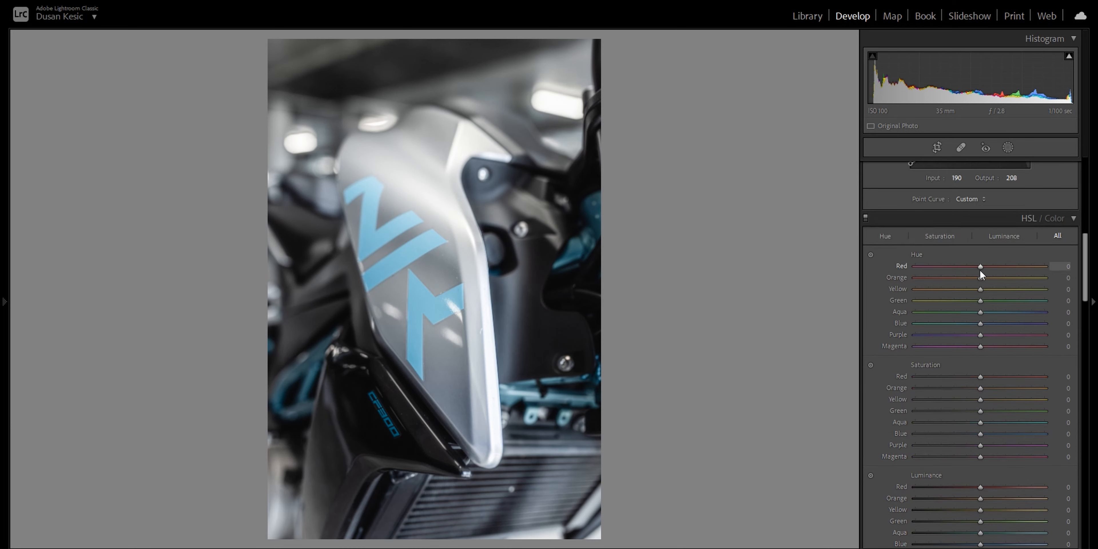
pyautogui.moveTo(979, 277); pyautogui.dragTo(966, 277)
pyautogui.moveTo(980, 322); pyautogui.dragTo(971, 323)
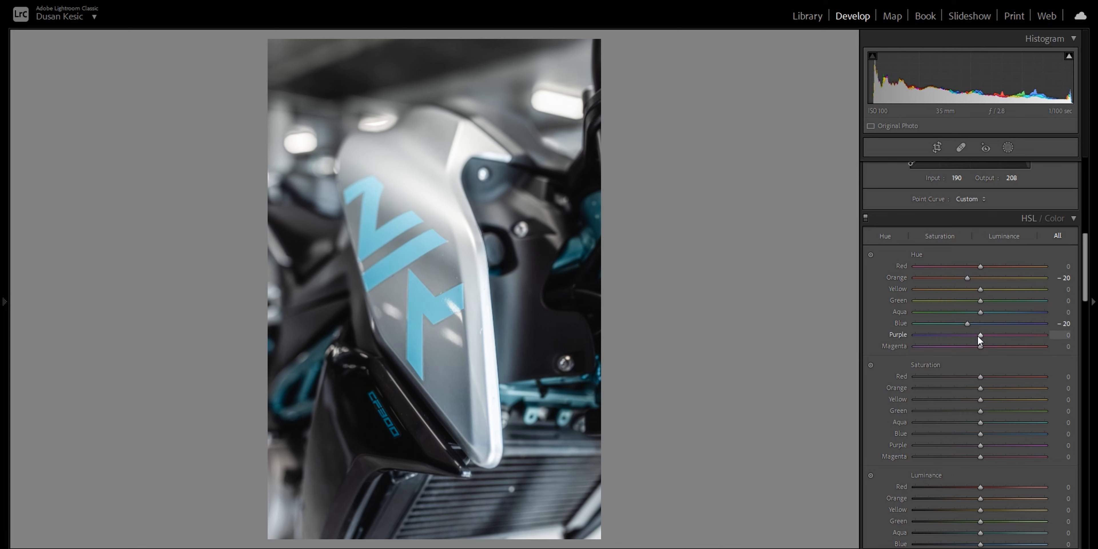
pyautogui.moveTo(980, 336); pyautogui.dragTo(908, 334)
# - Set HSL saturation to Orange +50, Purple -100 and Magenta -100, and luminance to Orange +20, Aqua +50 and Blue +50
pyautogui.scroll(-3, 941, 368)
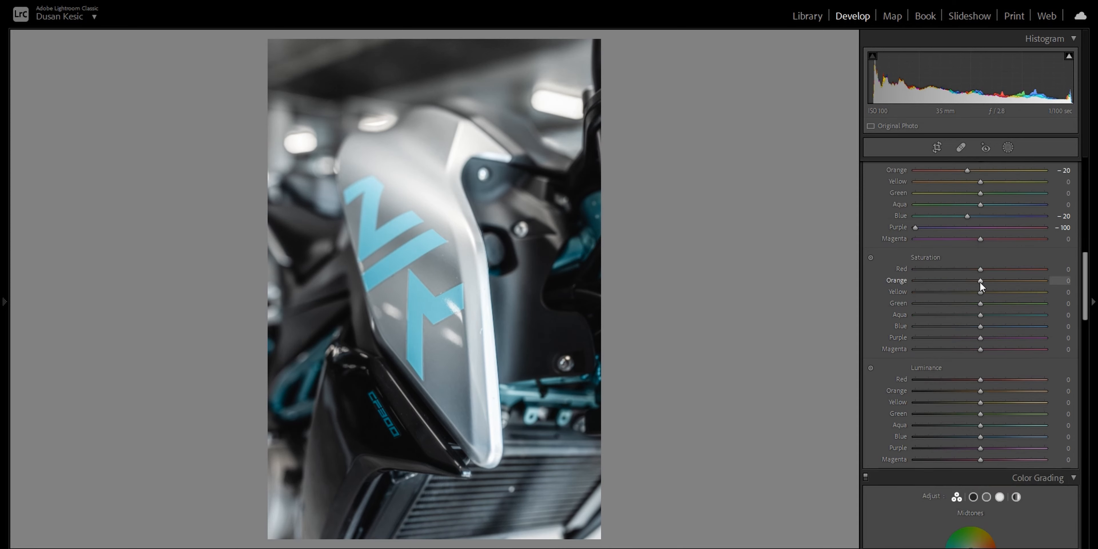
pyautogui.moveTo(981, 282); pyautogui.dragTo(1006, 284)
pyautogui.moveTo(981, 337); pyautogui.dragTo(952, 347)
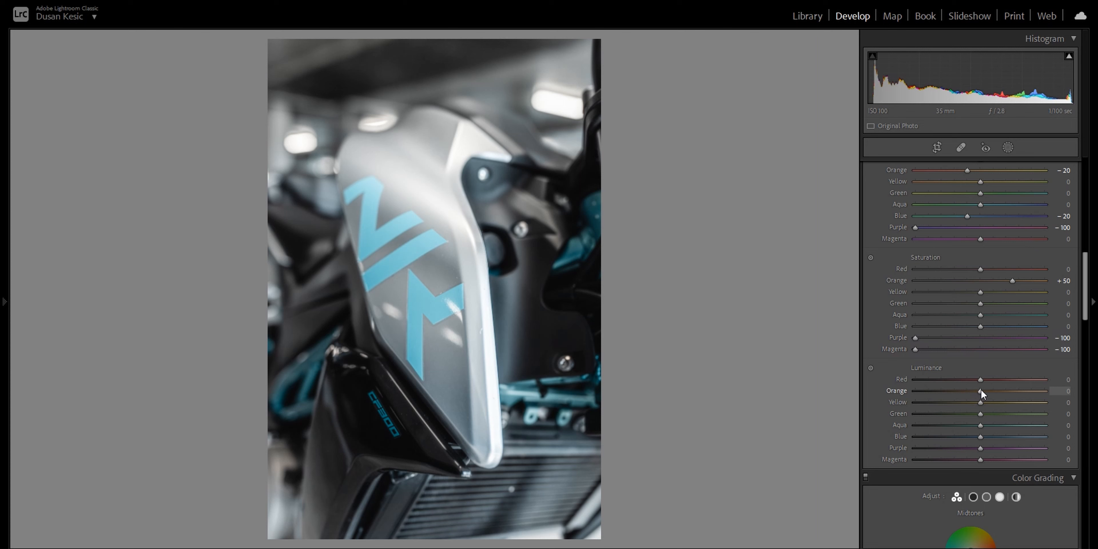
pyautogui.moveTo(981, 391); pyautogui.dragTo(994, 390)
pyautogui.moveTo(981, 426); pyautogui.dragTo(1013, 436)
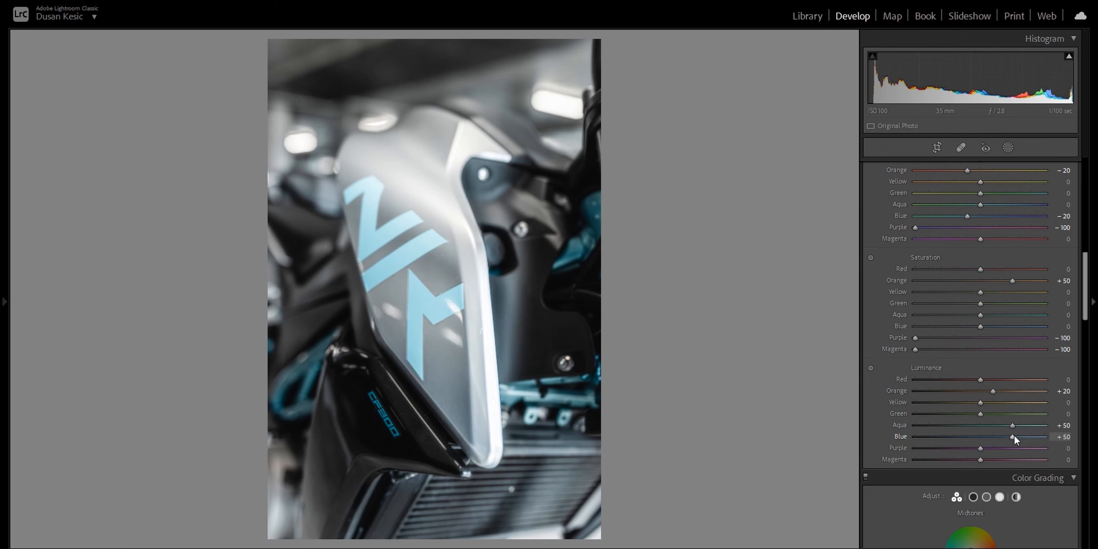
# - Color grade the shadows with hue 220 and saturation 10
pyautogui.scroll(-5, 900, 420)
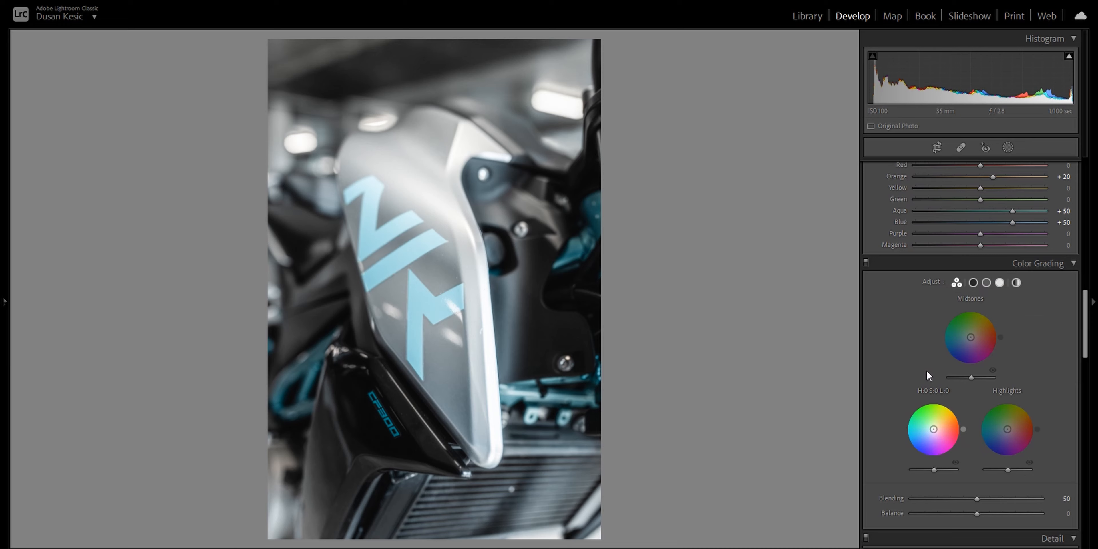
pyautogui.click(973, 282)
pyautogui.click(893, 430)
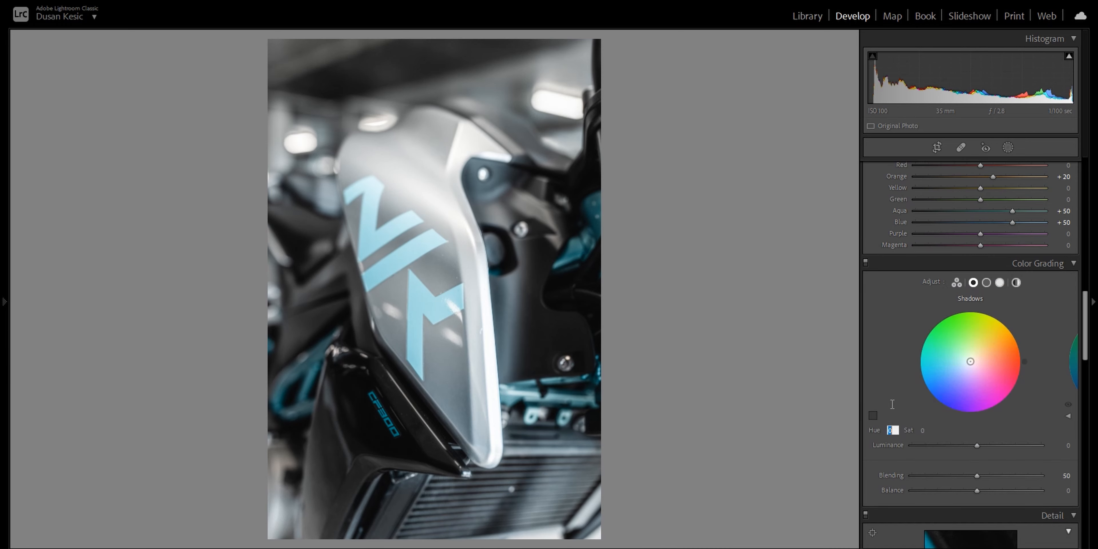
pyautogui.write('220')
pyautogui.press('Tab')
pyautogui.write('10')
pyautogui.press('Return')
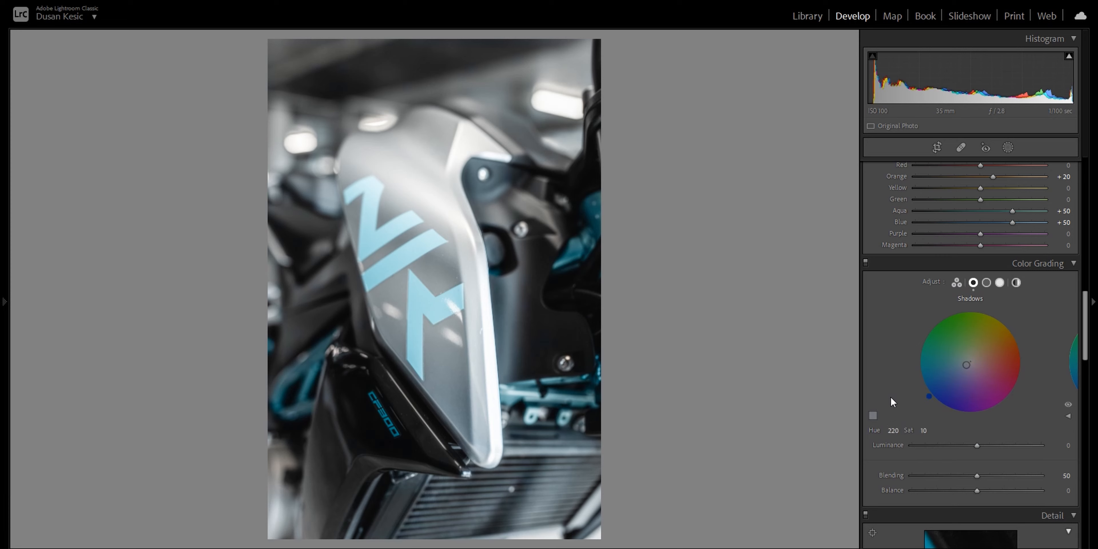
# - Color grade the highlights with hue 220 and saturation 10, and set the grading's Blending to 100
pyautogui.click(1000, 282)
pyautogui.click(890, 430)
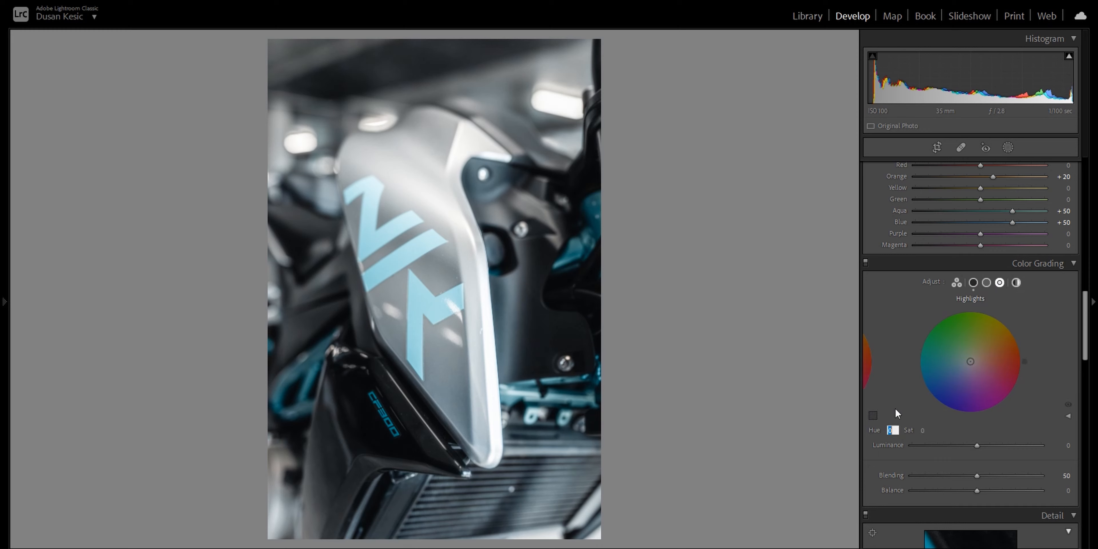
pyautogui.write('220')
pyautogui.press('Tab')
pyautogui.write('10')
pyautogui.press('Return')
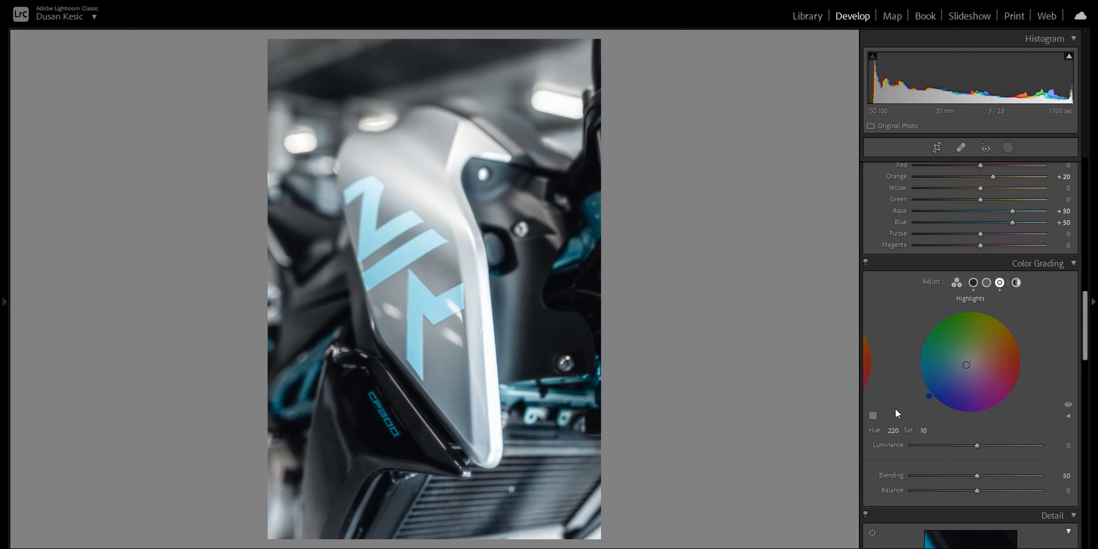
pyautogui.click(956, 282)
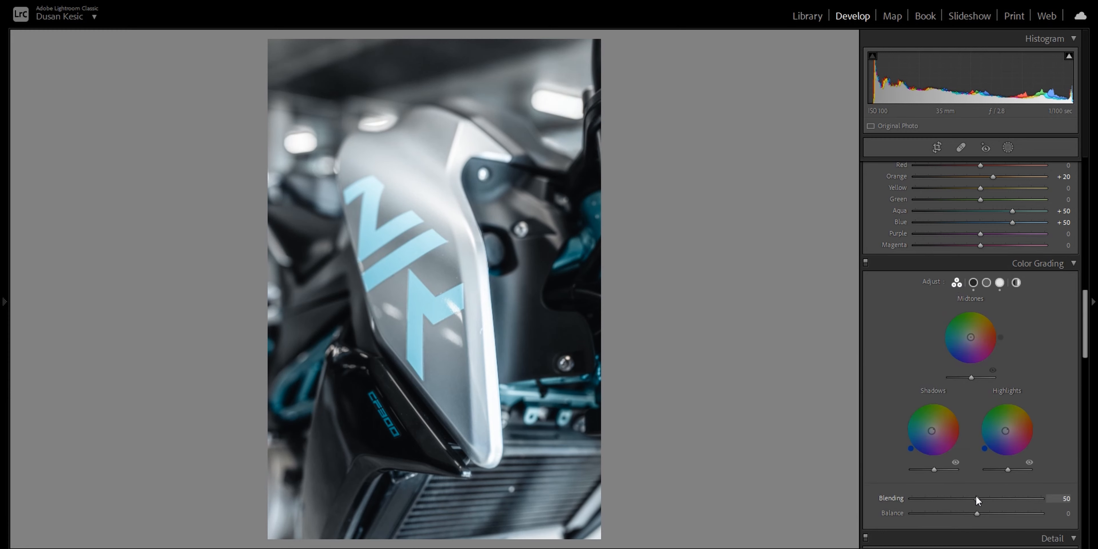
pyautogui.moveTo(978, 498); pyautogui.dragTo(1052, 497)
# - Set sharpening to Amount 40 and Masking 80, and Luminance noise reduction to 10
pyautogui.scroll(-8, 888, 457)
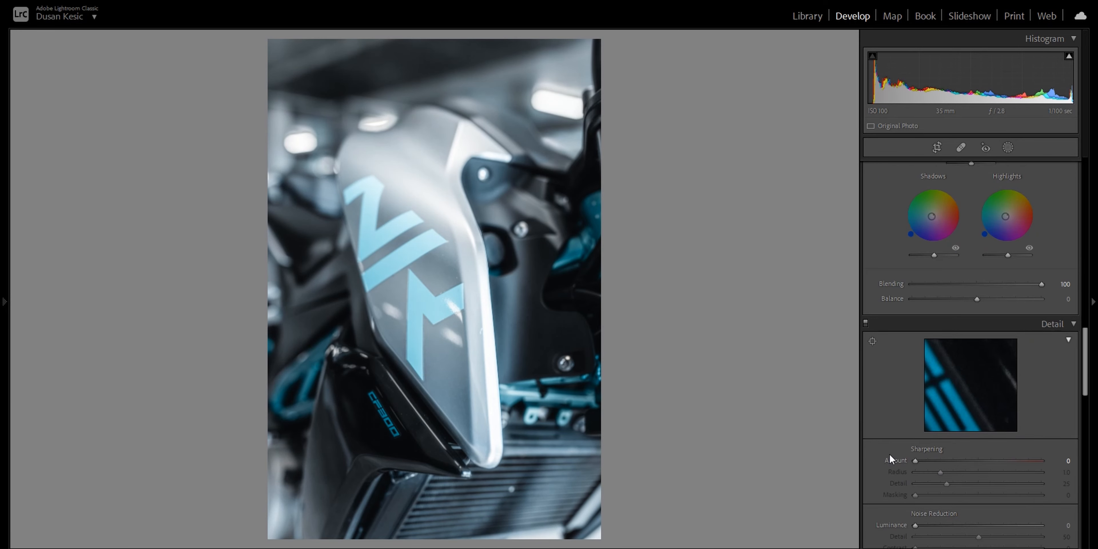
pyautogui.moveTo(916, 354); pyautogui.dragTo(951, 354)
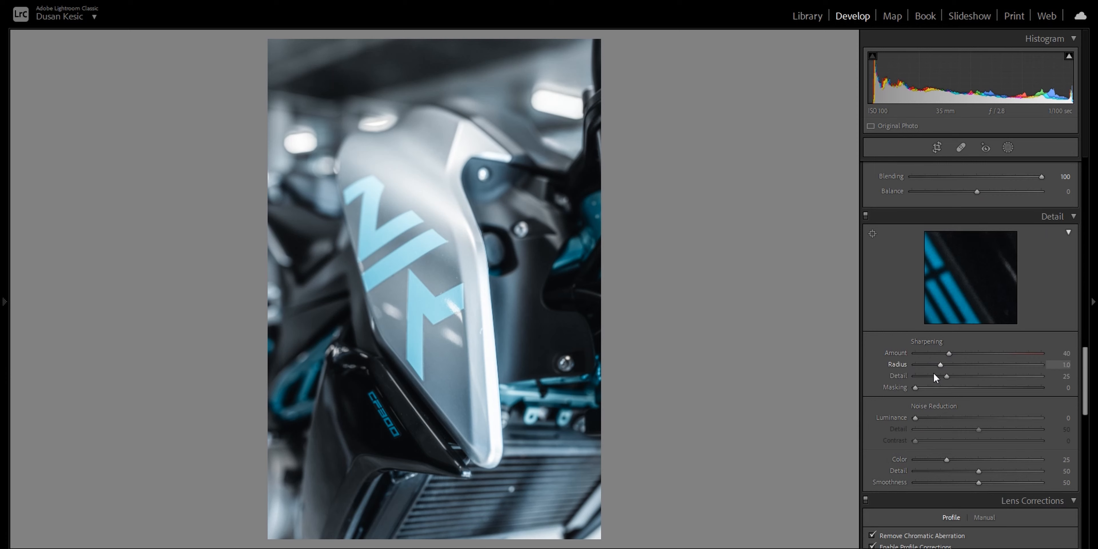
pyautogui.moveTo(917, 387); pyautogui.dragTo(1016, 387)
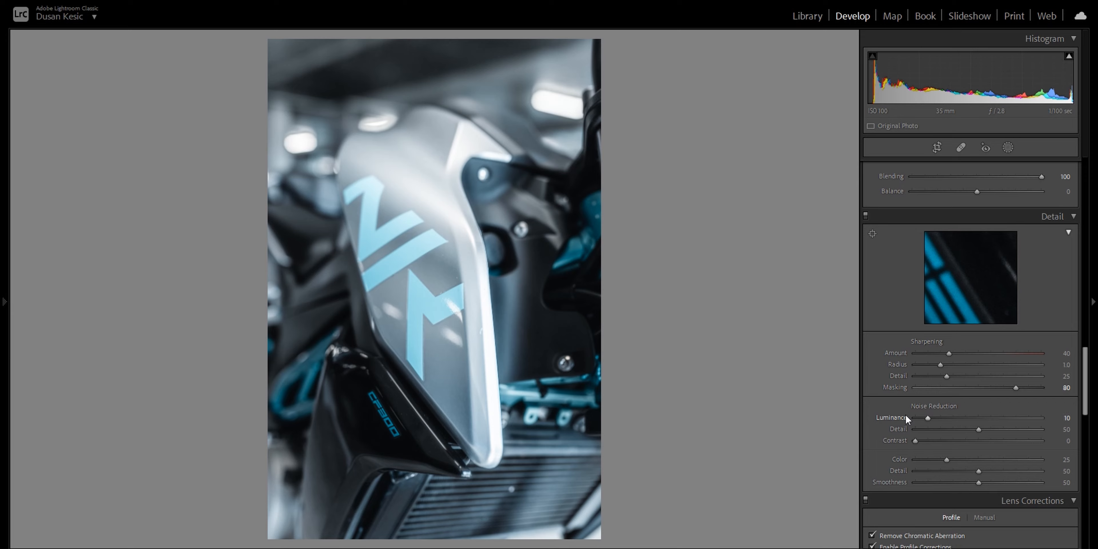
# - Set the post-crop vignetting Amount to -40 and the Blue Primary calibration Saturation to +100
pyautogui.scroll(-10, 906, 415)
pyautogui.scroll(-10, 887, 422)
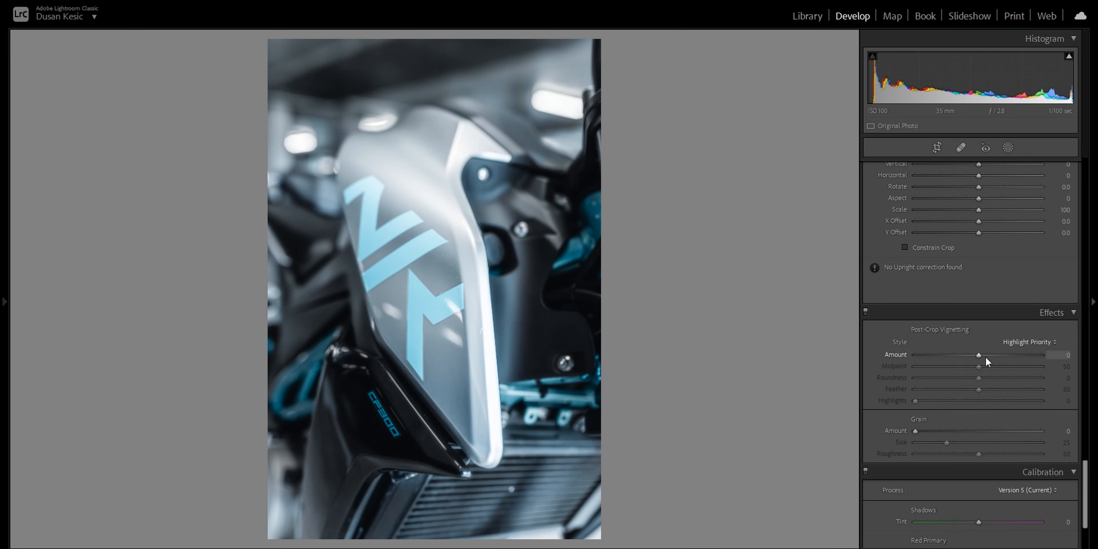
pyautogui.moveTo(978, 355); pyautogui.dragTo(952, 353)
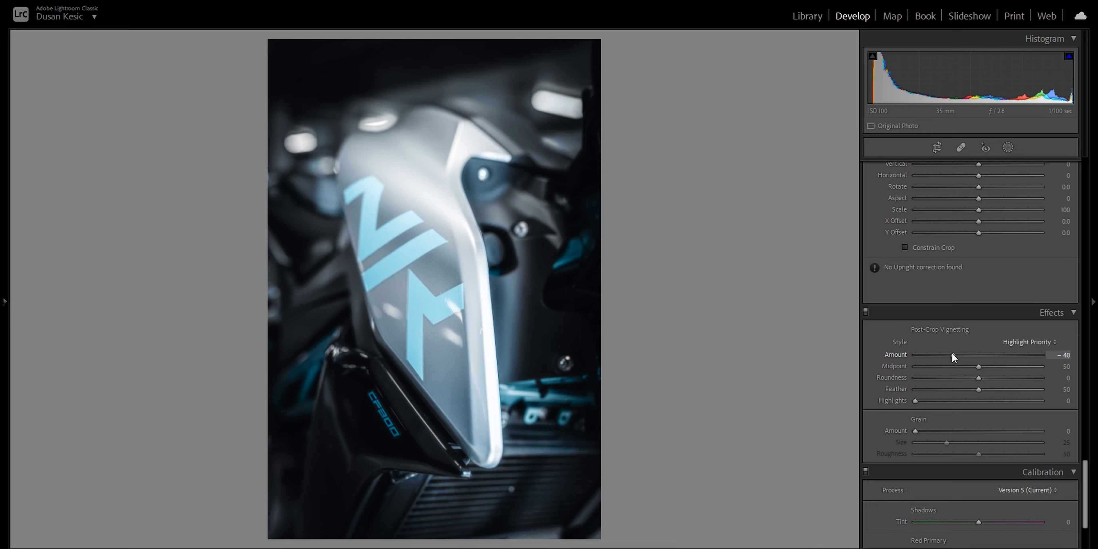
pyautogui.scroll(-4, 894, 428)
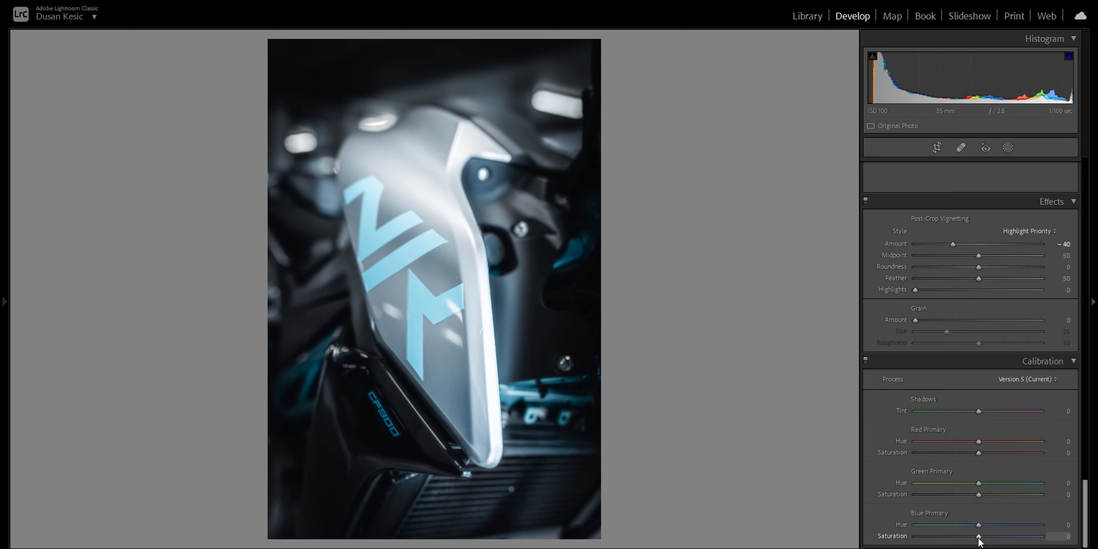
pyautogui.moveTo(979, 538); pyautogui.dragTo(1049, 540)
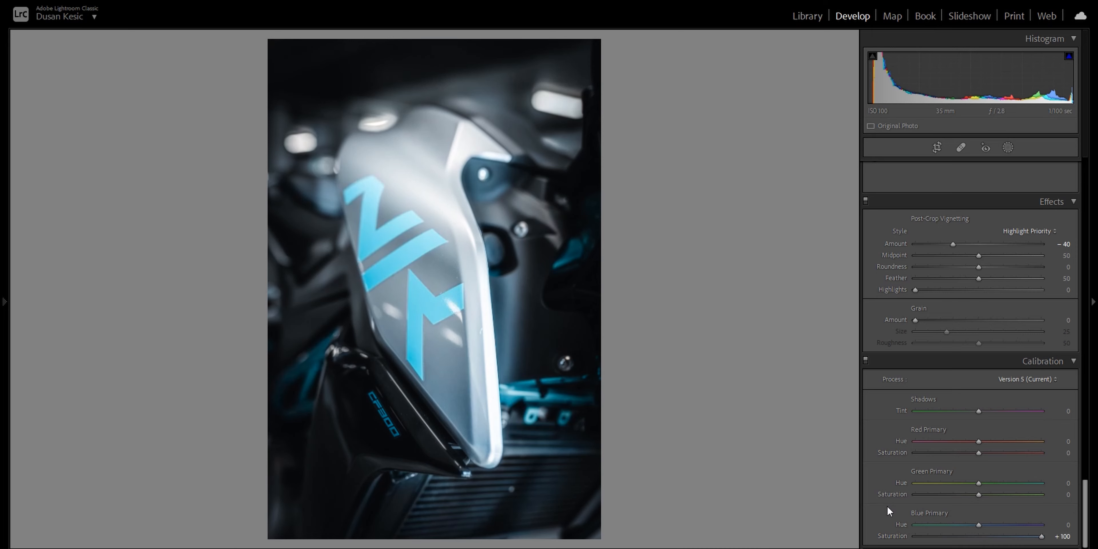
# - Create a brush mask and paint it over the silver side panel with the blue lettering, using brush Feather, Flow and Density 100
pyautogui.scroll(15, 887, 506)
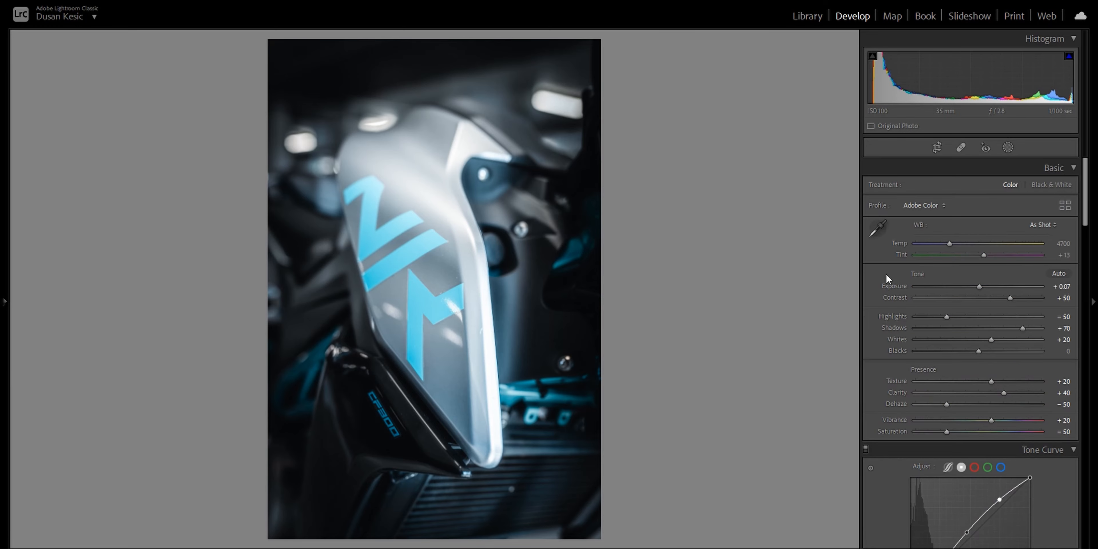
pyautogui.click(1009, 148)
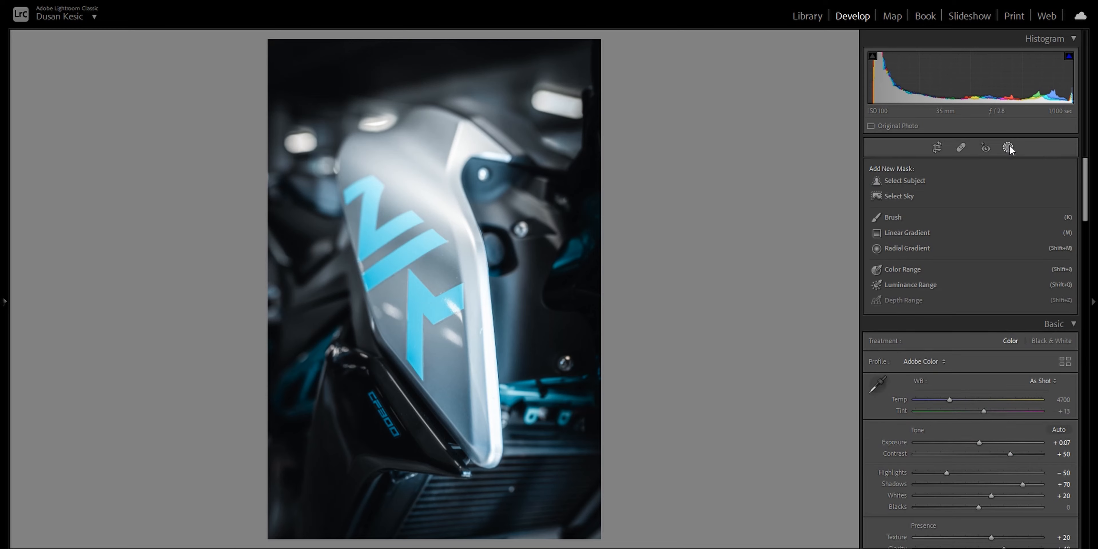
pyautogui.click(893, 215)
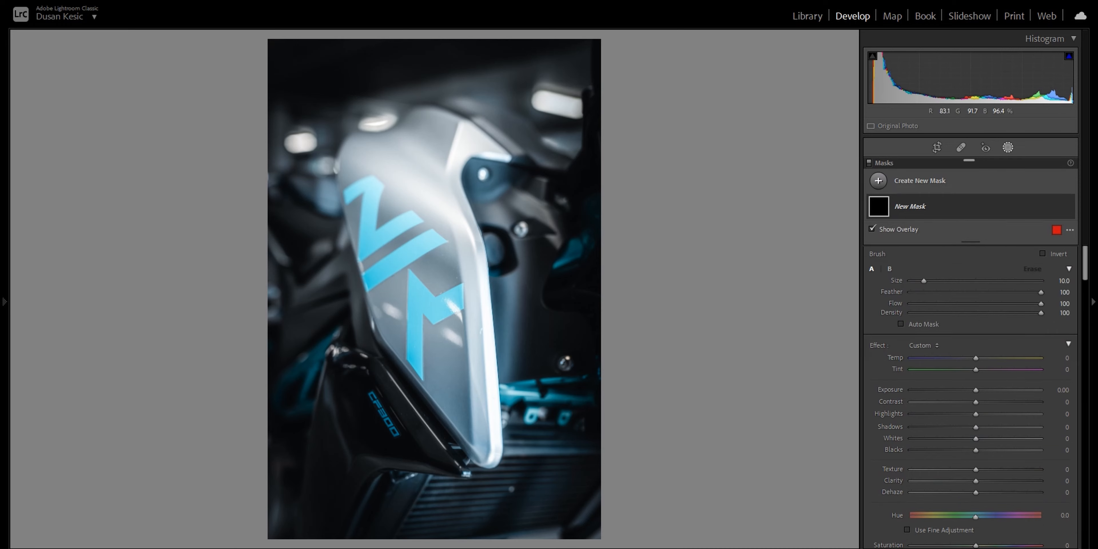
pyautogui.moveTo(448, 137)
pyautogui.mouseDown()
pyautogui.moveTo(375, 141)
pyautogui.moveTo(358, 168)
pyautogui.moveTo(427, 179)
pyautogui.moveTo(444, 225)
pyautogui.moveTo(383, 265)
pyautogui.moveTo(366, 230)
pyautogui.moveTo(383, 307)
pyautogui.moveTo(431, 324)
pyautogui.moveTo(465, 265)
pyautogui.moveTo(447, 431)
pyautogui.moveTo(479, 316)
pyautogui.moveTo(495, 358)
pyautogui.moveTo(452, 147)
pyautogui.moveTo(471, 128)
pyautogui.moveTo(442, 139)
pyautogui.mouseUp()
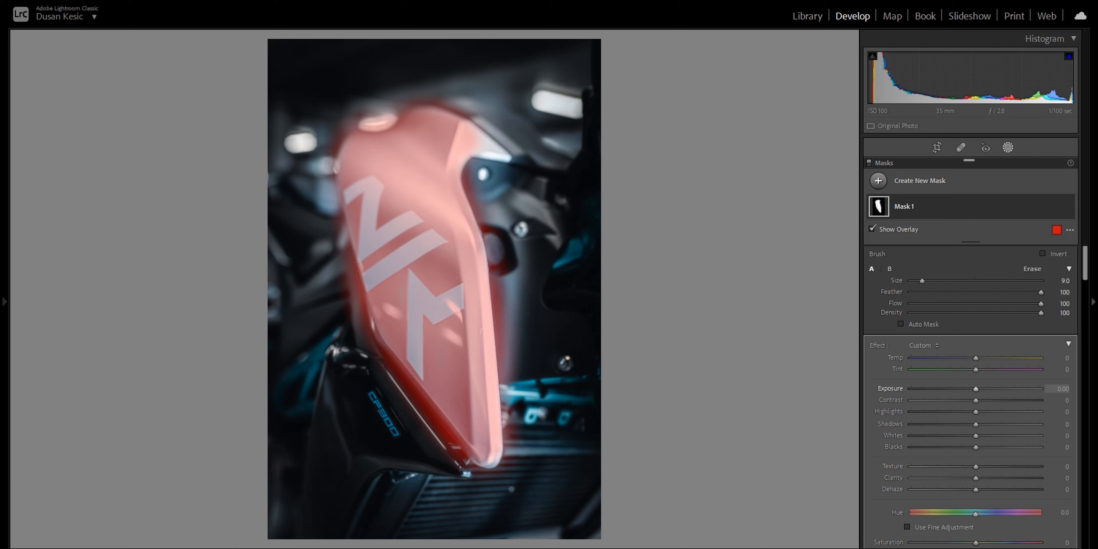
# - Set the side panel mask's Exposure to -0.32, Contrast to 40 and Clarity to 20, and close masking
pyautogui.click(1063, 389)
pyautogui.write('-')
pyautogui.write('0.32')
pyautogui.press('Return')
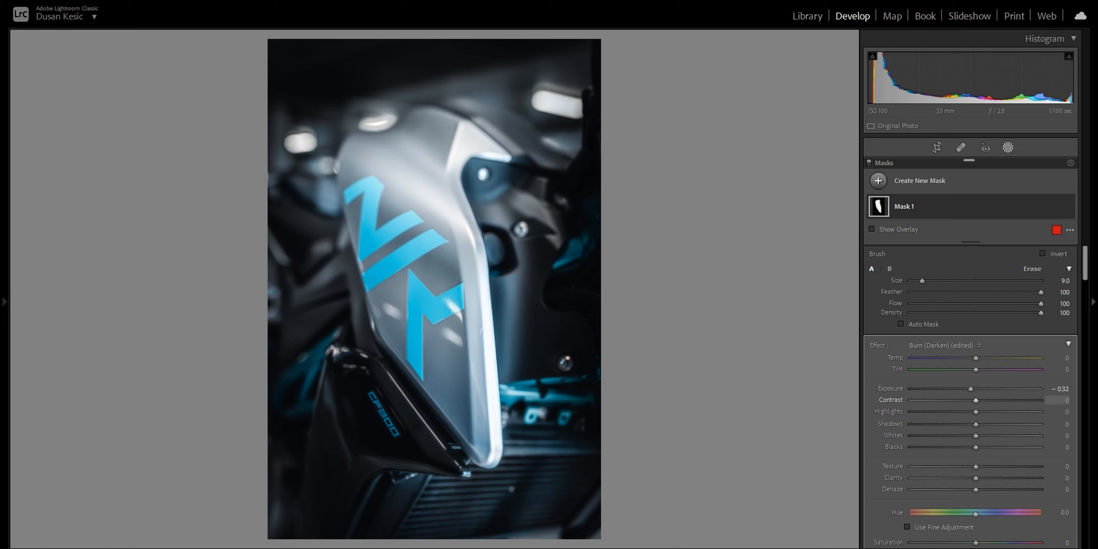
pyautogui.moveTo(976, 400); pyautogui.dragTo(1003, 400)
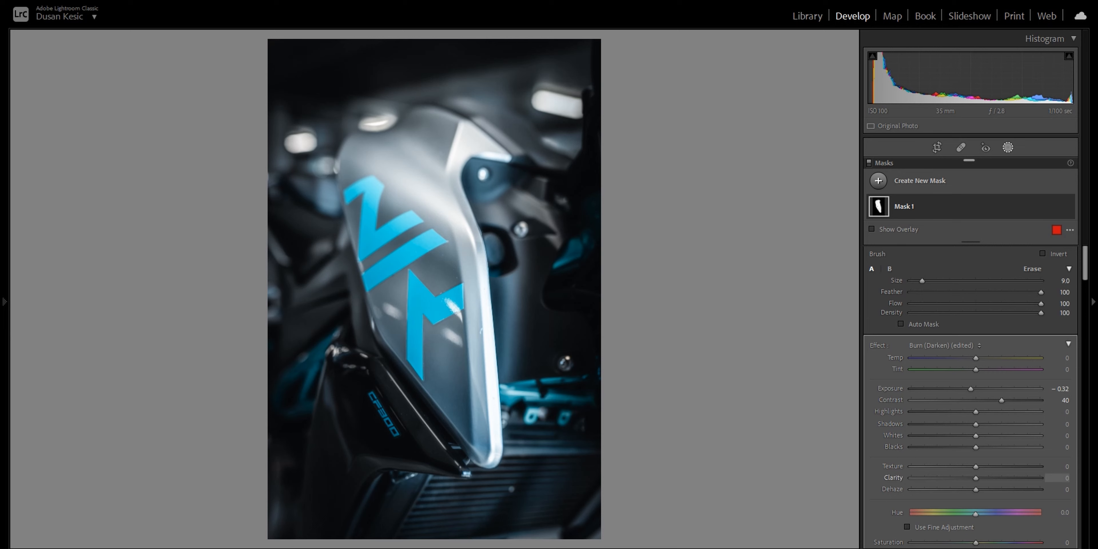
pyautogui.moveTo(976, 478); pyautogui.dragTo(990, 478)
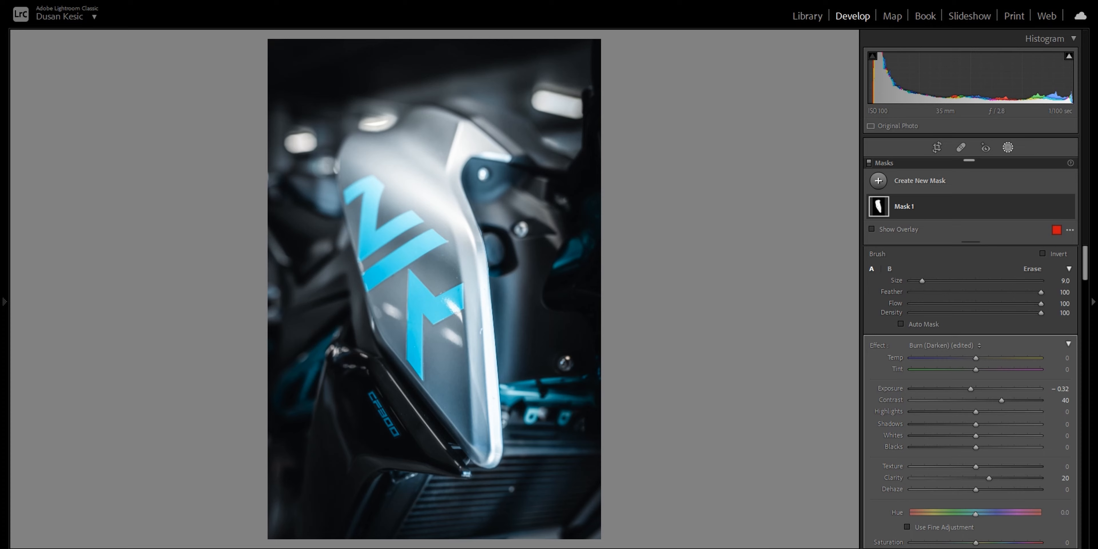
pyautogui.hotkey('shift', 'w')
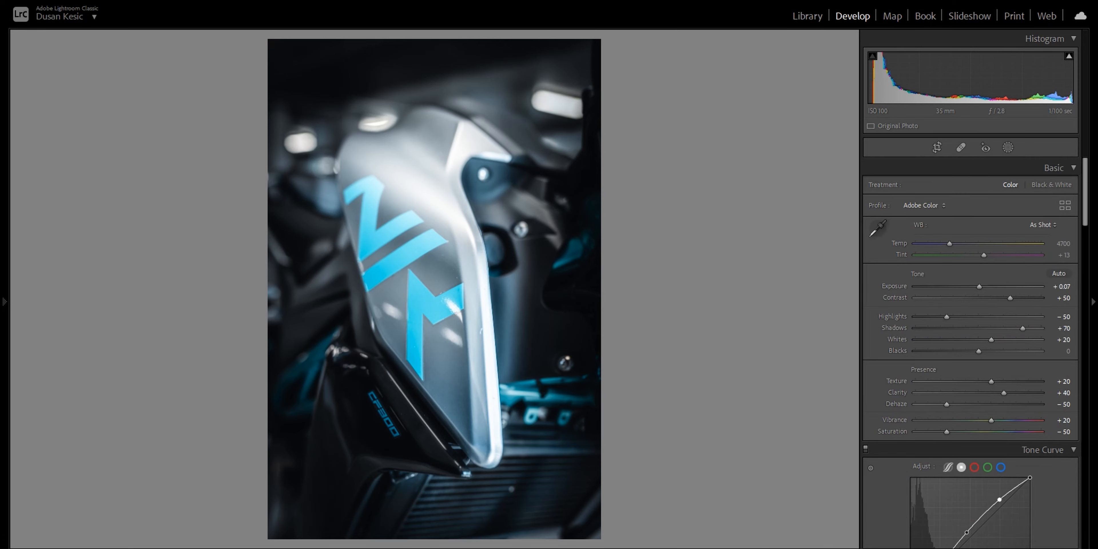